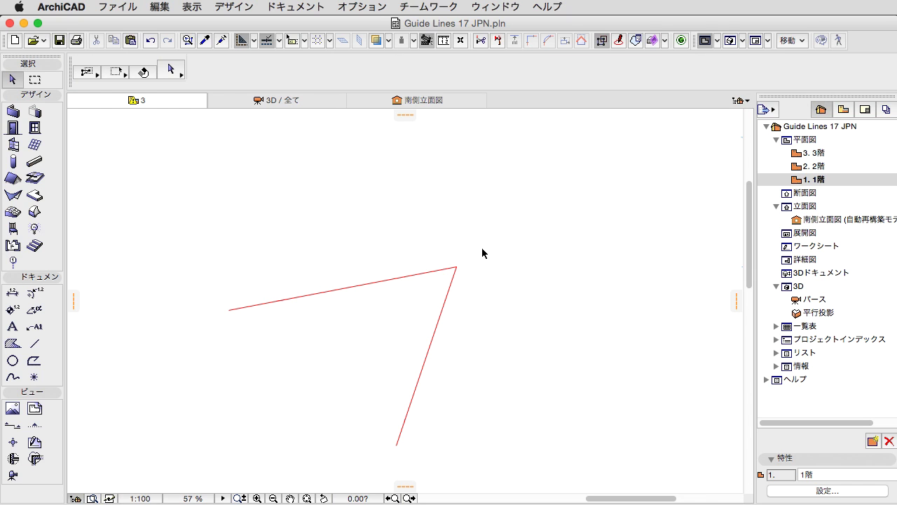
- Marquee-select the two red lines meeting at the floor plan corner
left_click_drag(482, 253, 436, 287)
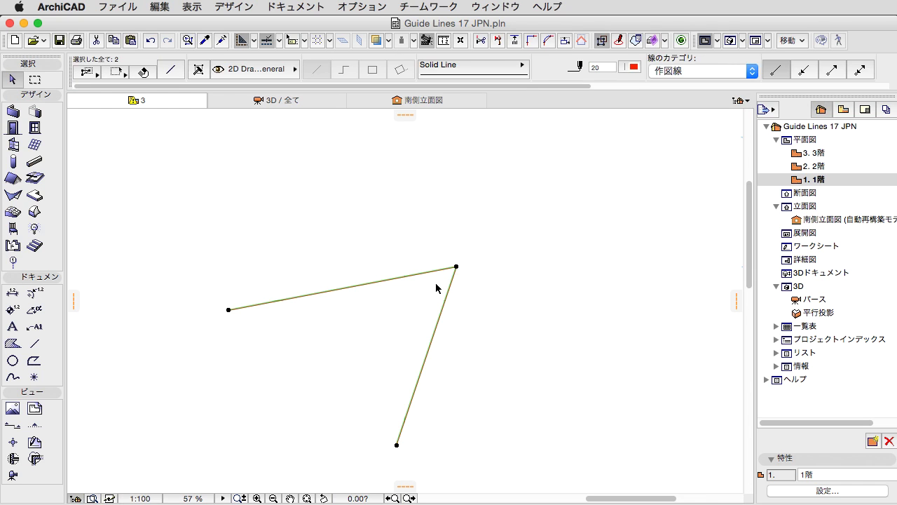
left_click(456, 267)
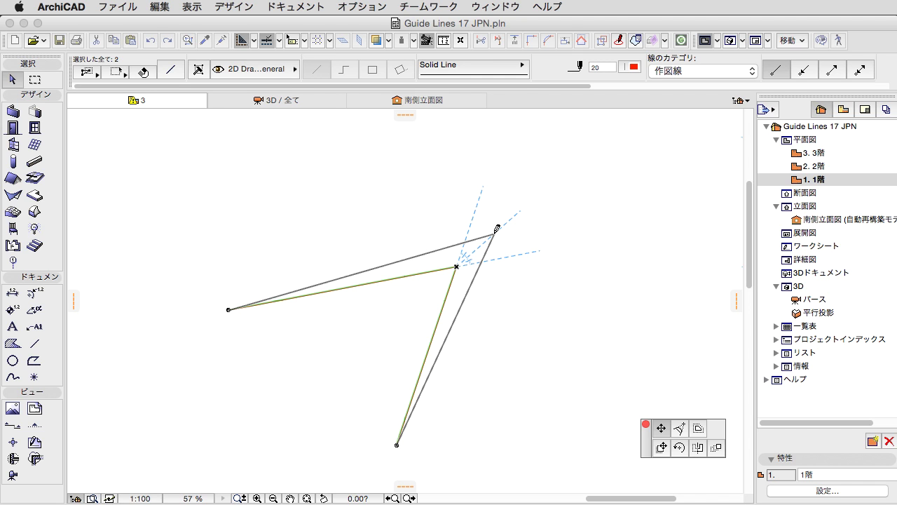
key("Escape")
left_click(617, 261)
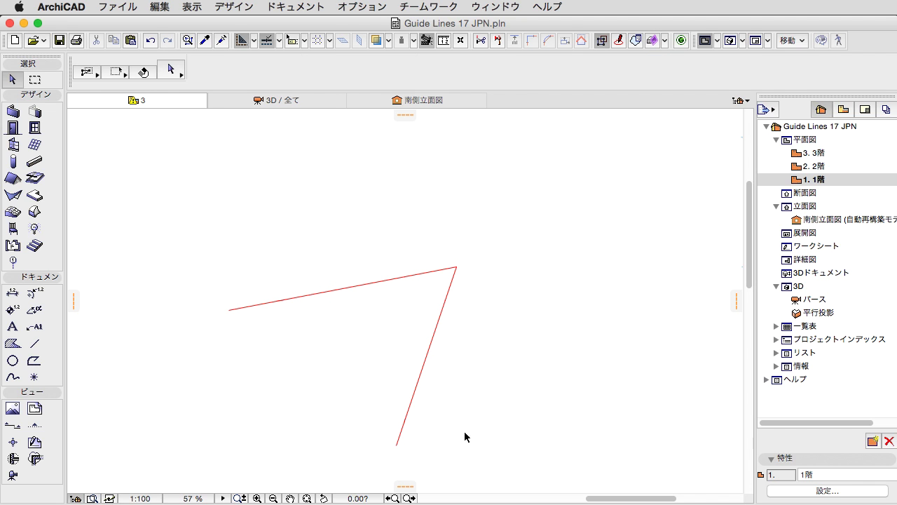
left_click(392, 498)
left_click(410, 499)
key("ctrl+a")
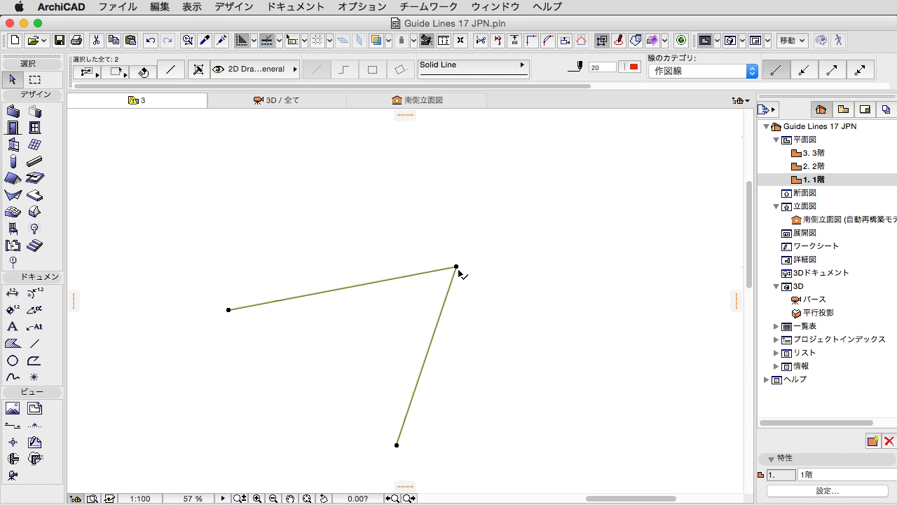
left_click(457, 267)
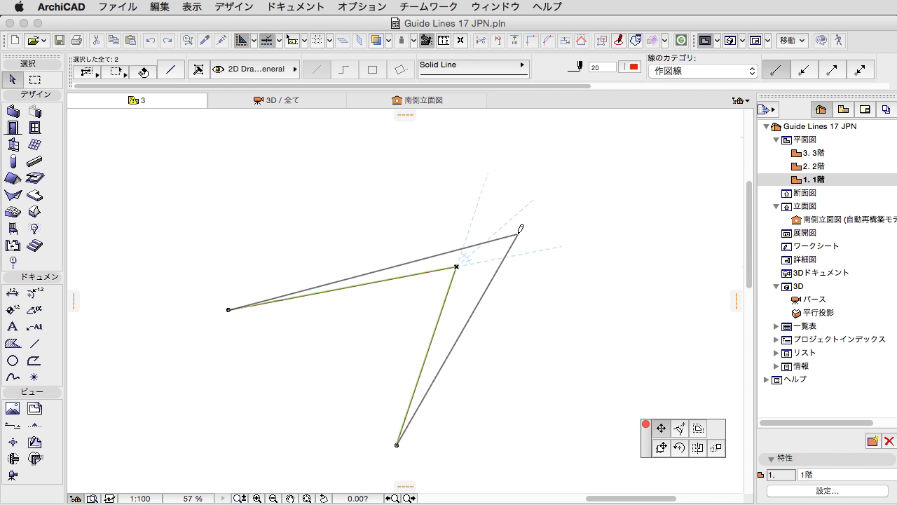
key("Escape")
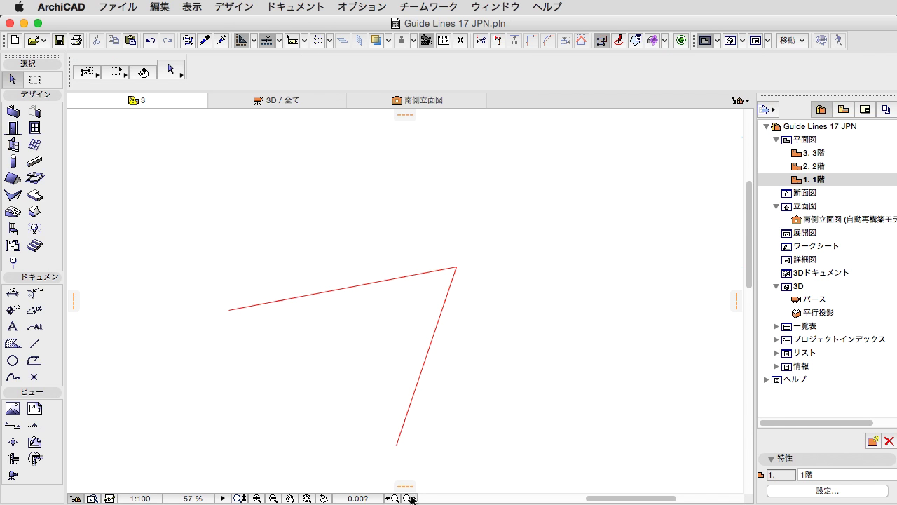
- Go to the next zoom view and select both the short and long red lines
left_click(411, 498)
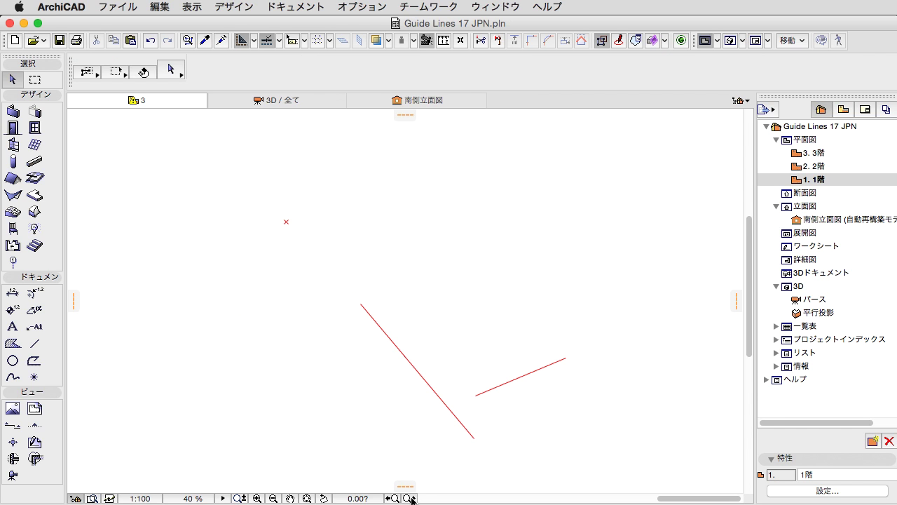
left_click(488, 396)
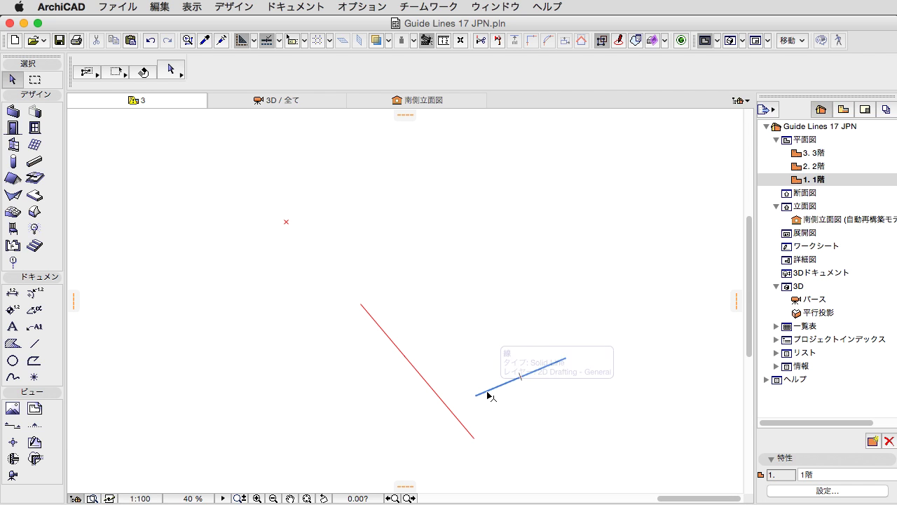
left_click(449, 407, "shift")
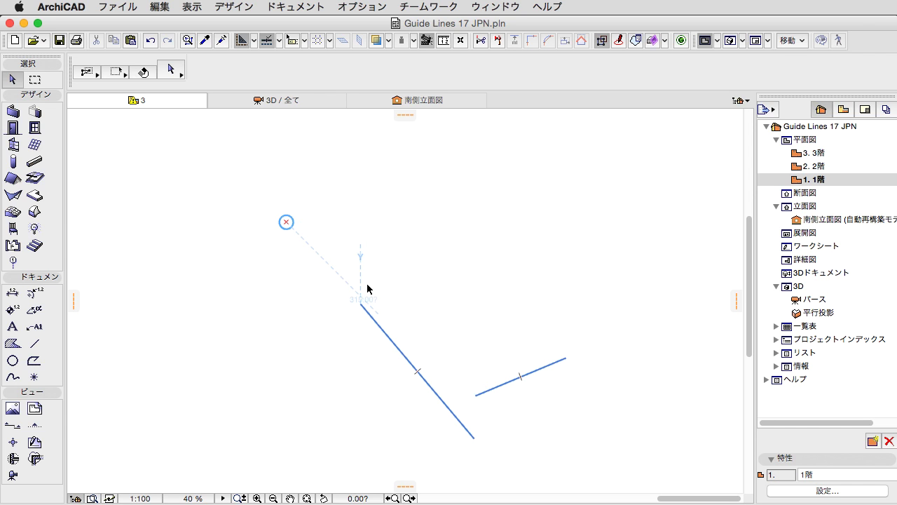
- Extend the long line's upper end further along its snap guide, then deselect the lines
left_click(362, 307)
left_click(446, 409)
left_click(531, 200)
left_click(412, 497)
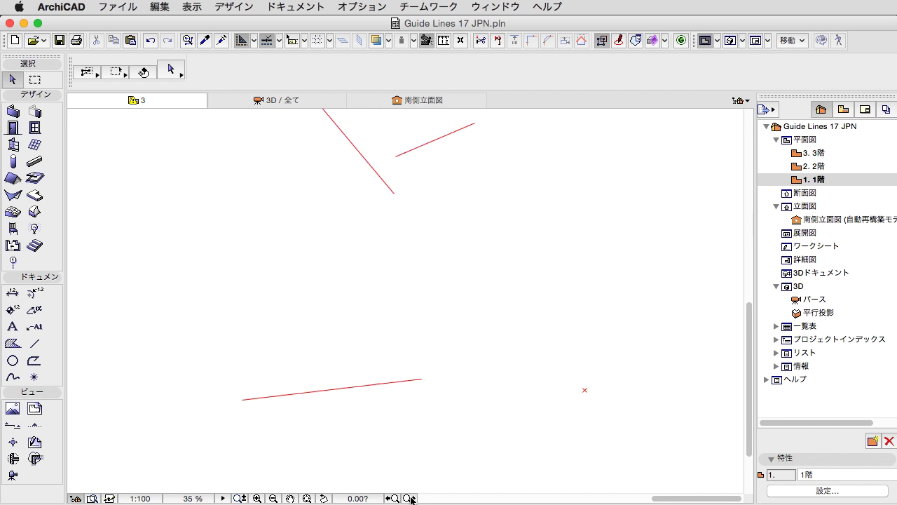
left_click(412, 497)
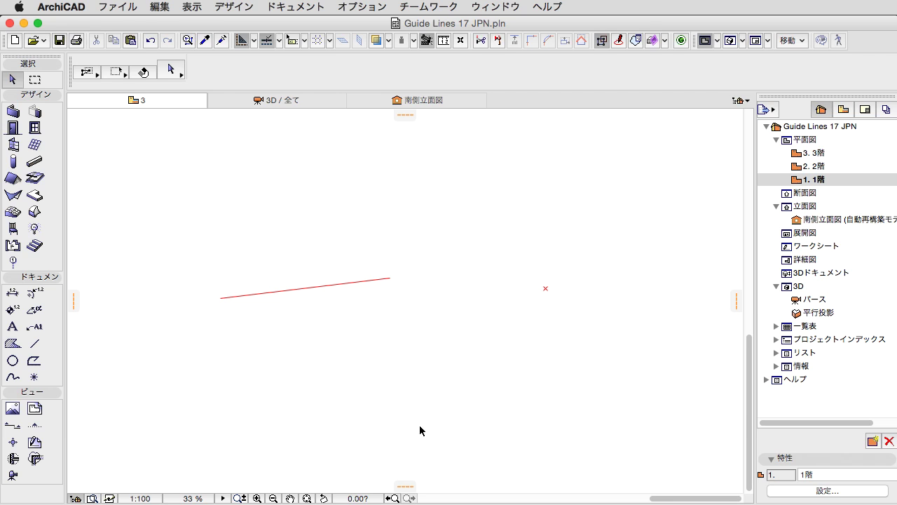